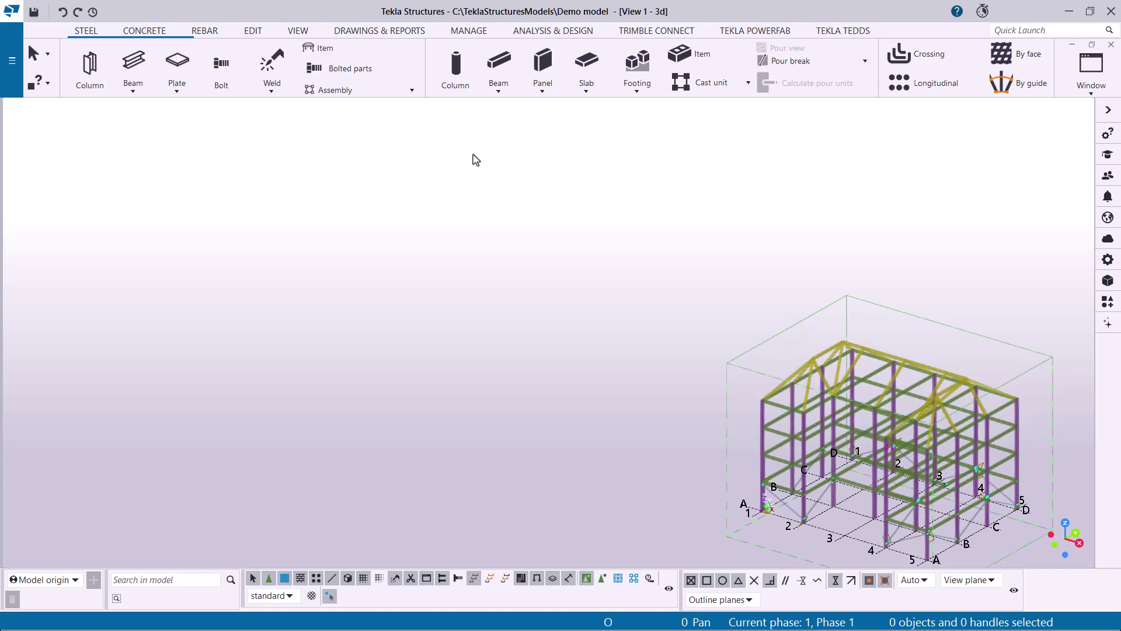
Start numbering of the modified objects to open the numbering preview
click(397, 32)
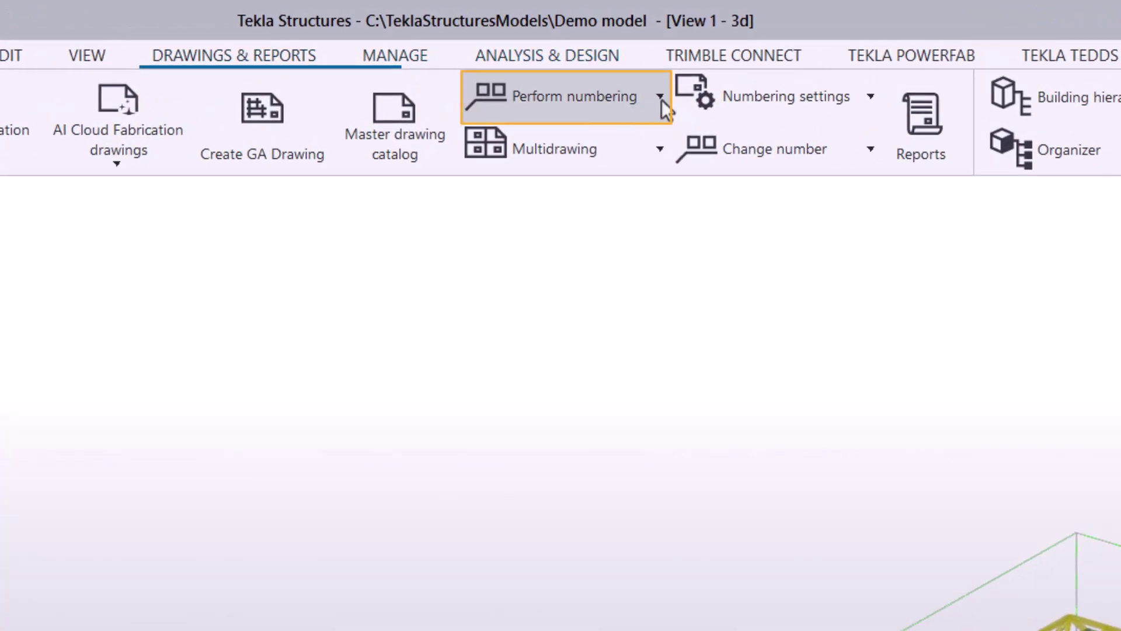
click(661, 98)
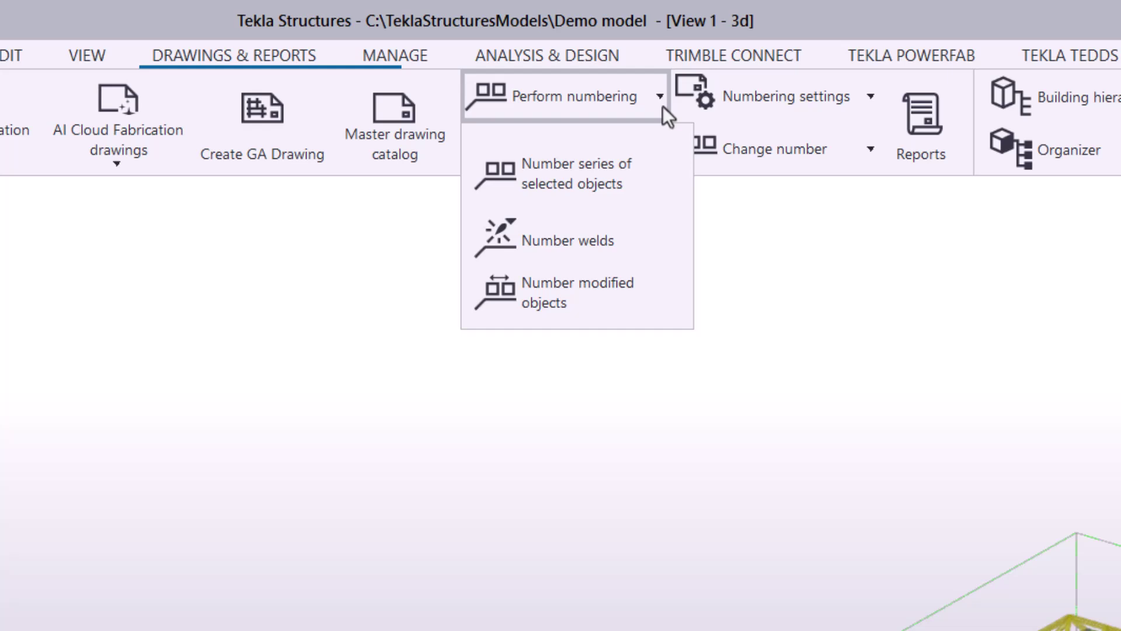
click(660, 295)
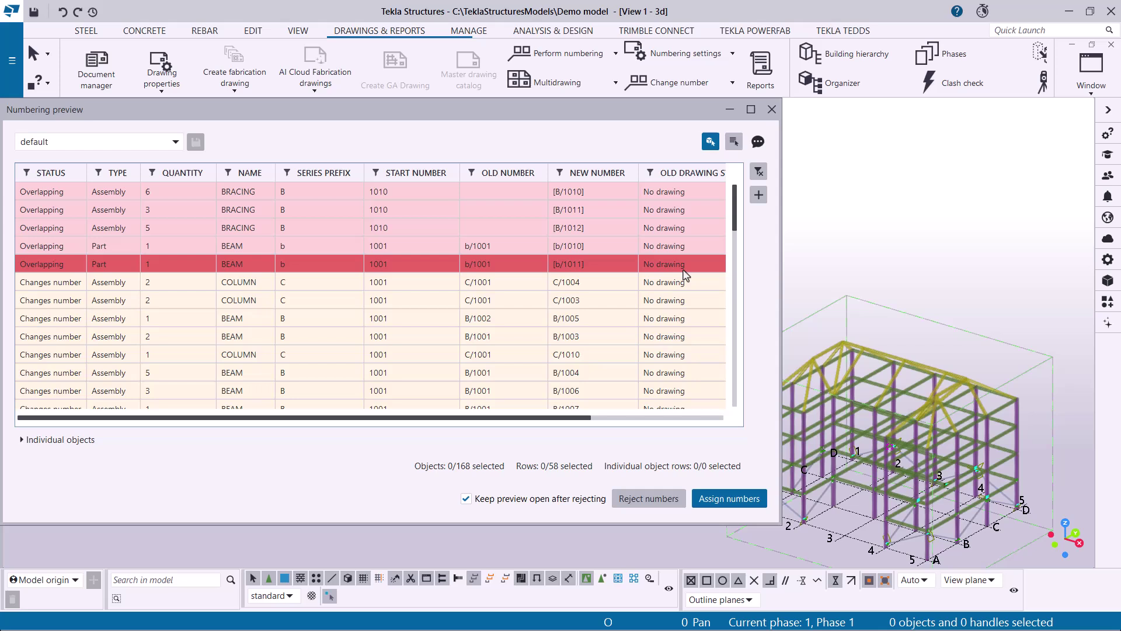
Examine the statuses and the old and new numbers of all preview rows, returning to the first row
scroll(686, 274, down, 2)
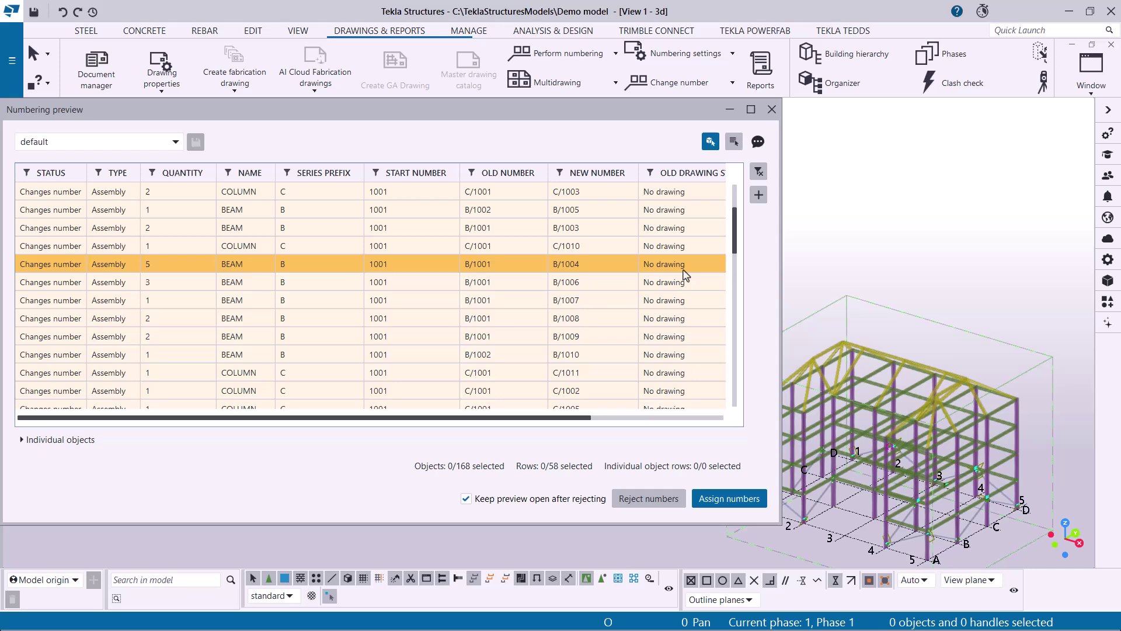
scroll(686, 275, down, 8)
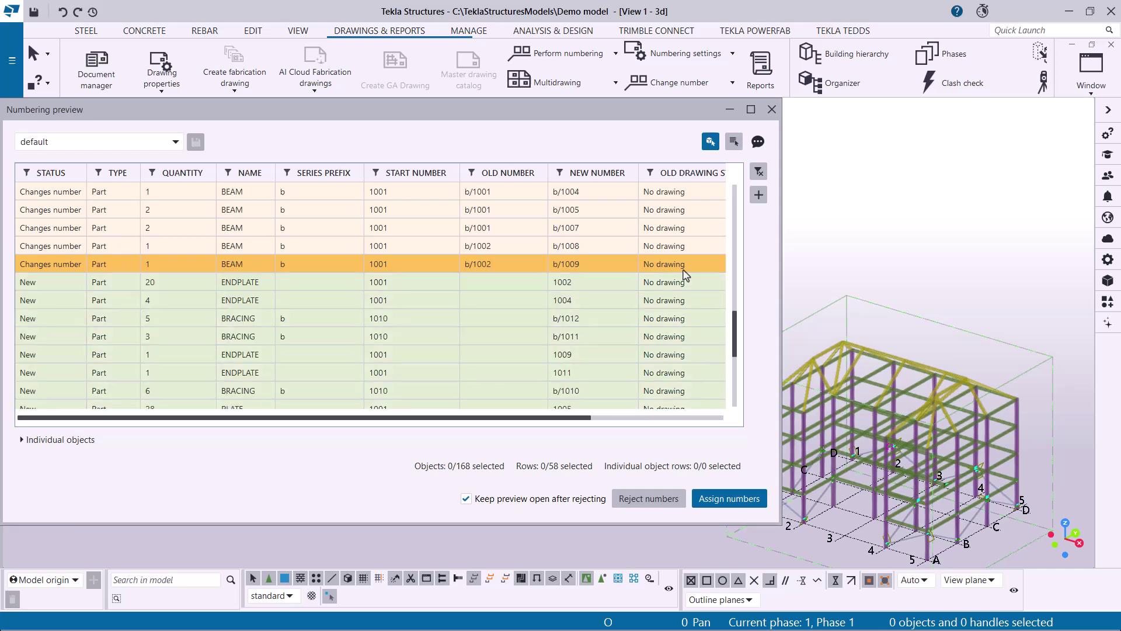
scroll(686, 274, down, 2)
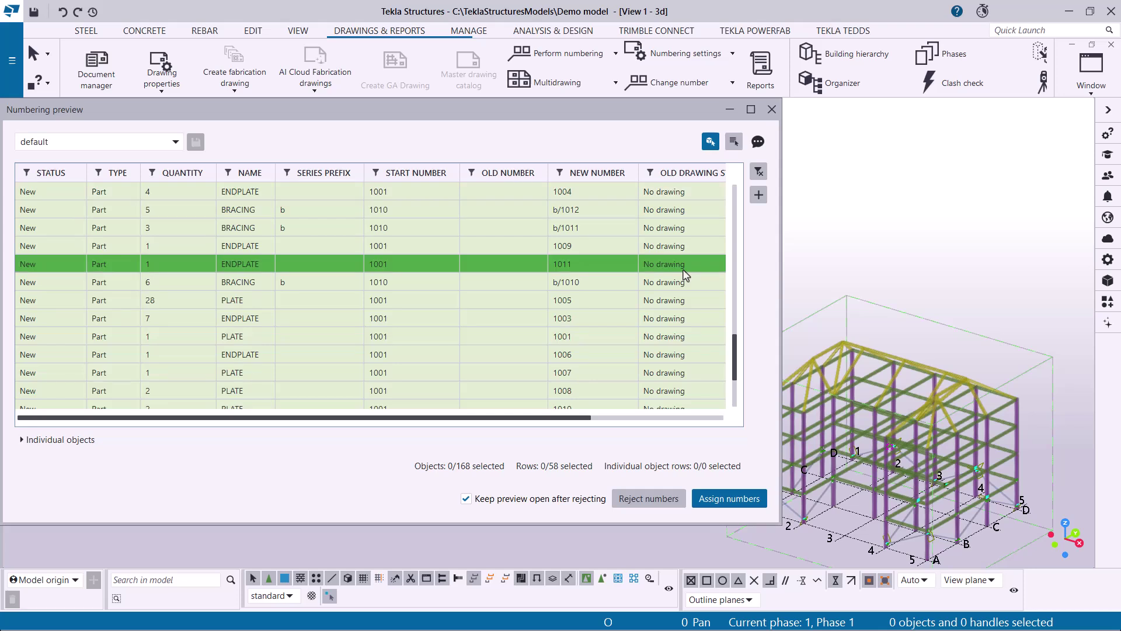
scroll(686, 274, down, 3)
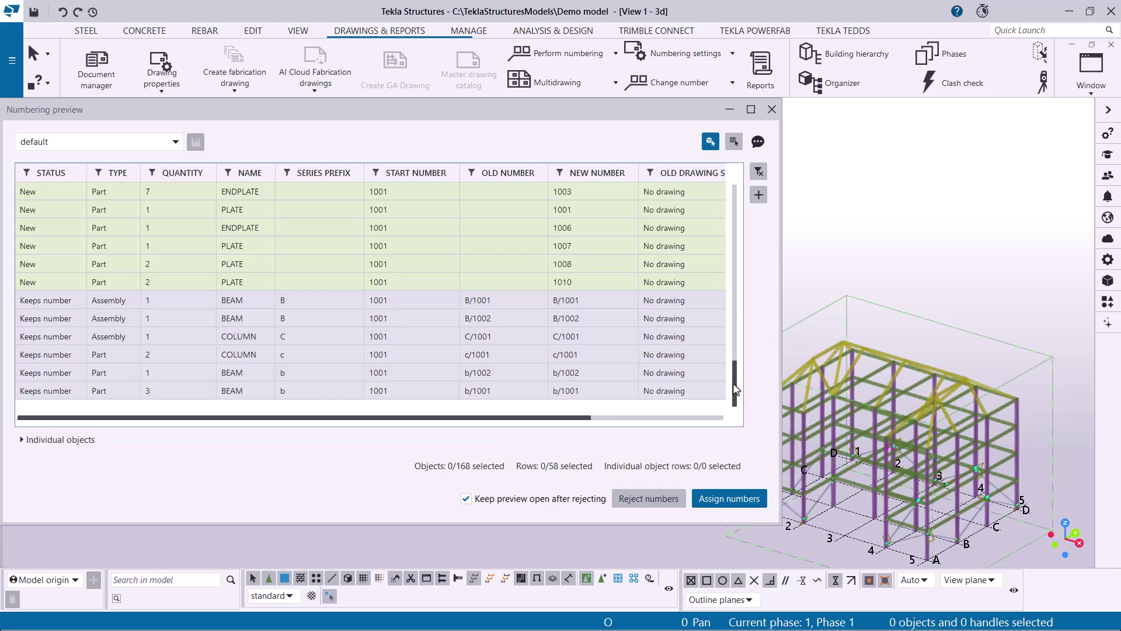
drag(735, 388, 732, 196)
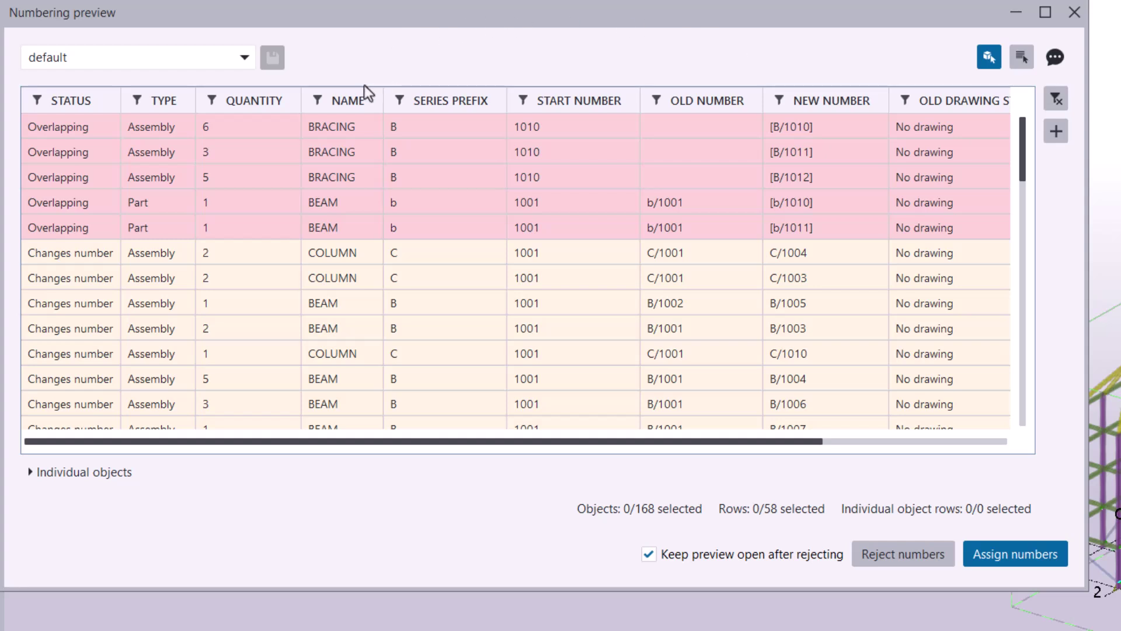
Sort the preview rows by name and, as a secondary criterion, by quantity
click(349, 102)
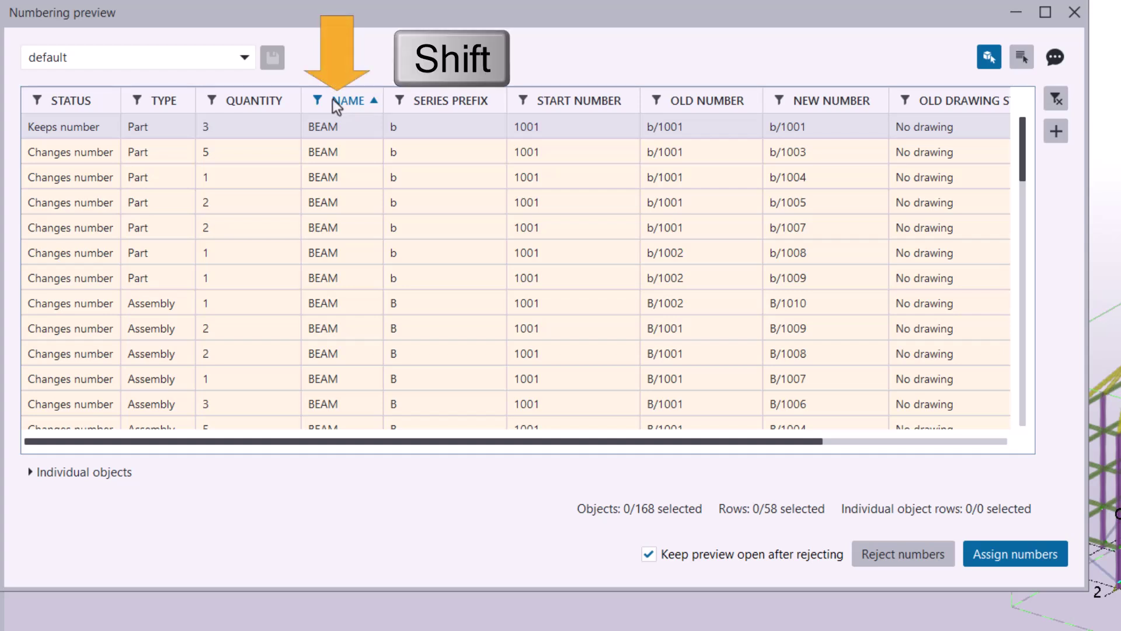
shift+click(265, 102)
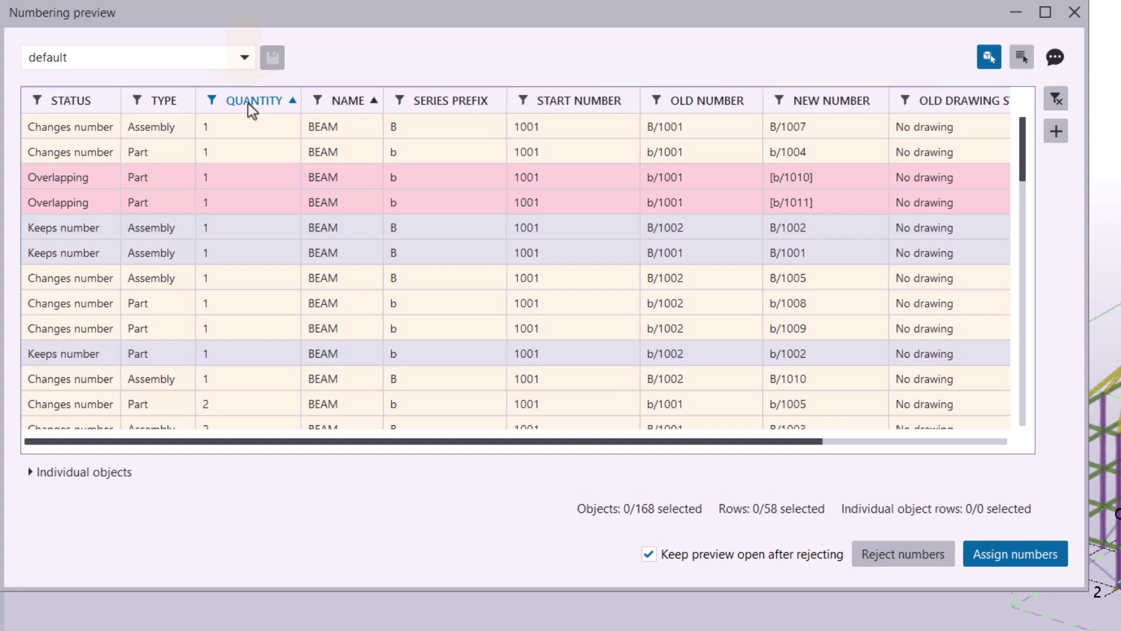
Filter the preview rows to the Overlapping status, and clear the filter again
click(38, 102)
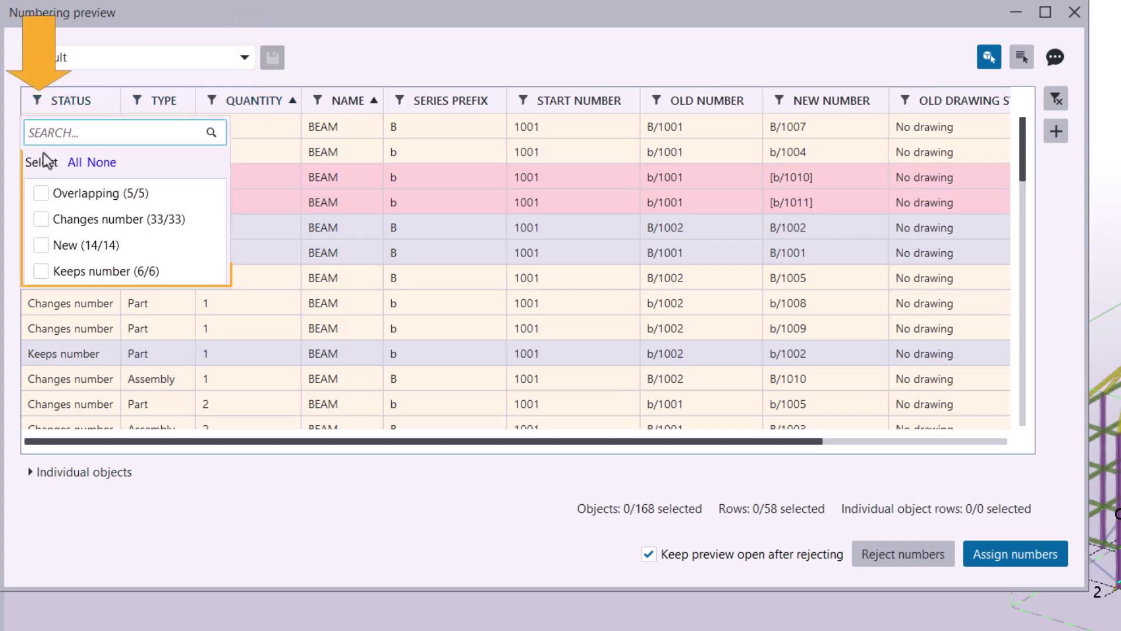
click(42, 194)
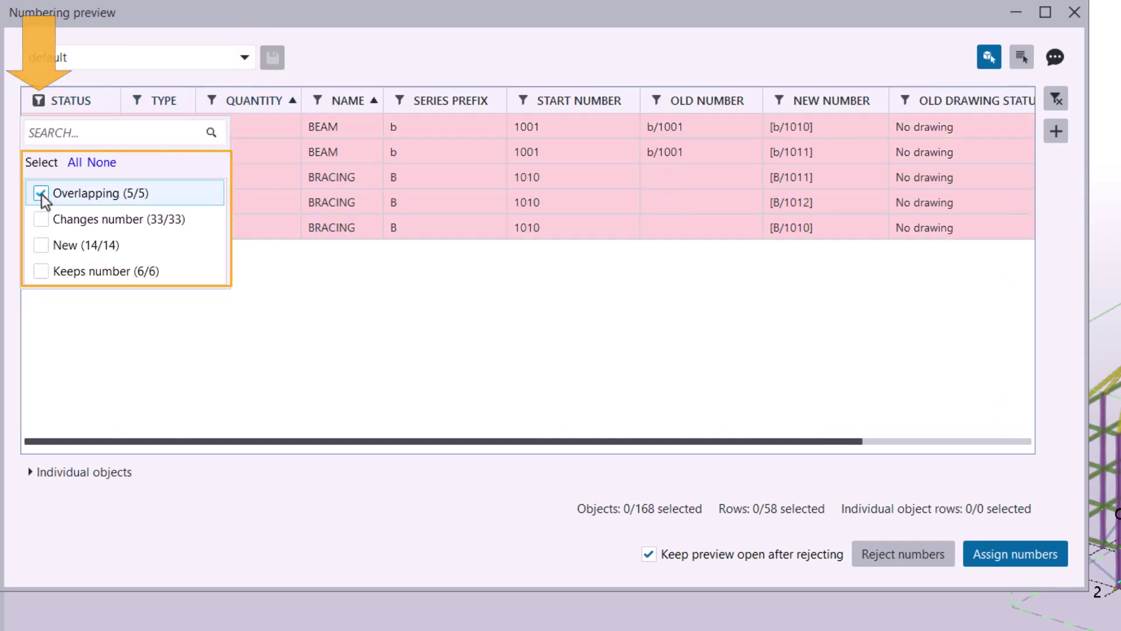
click(441, 47)
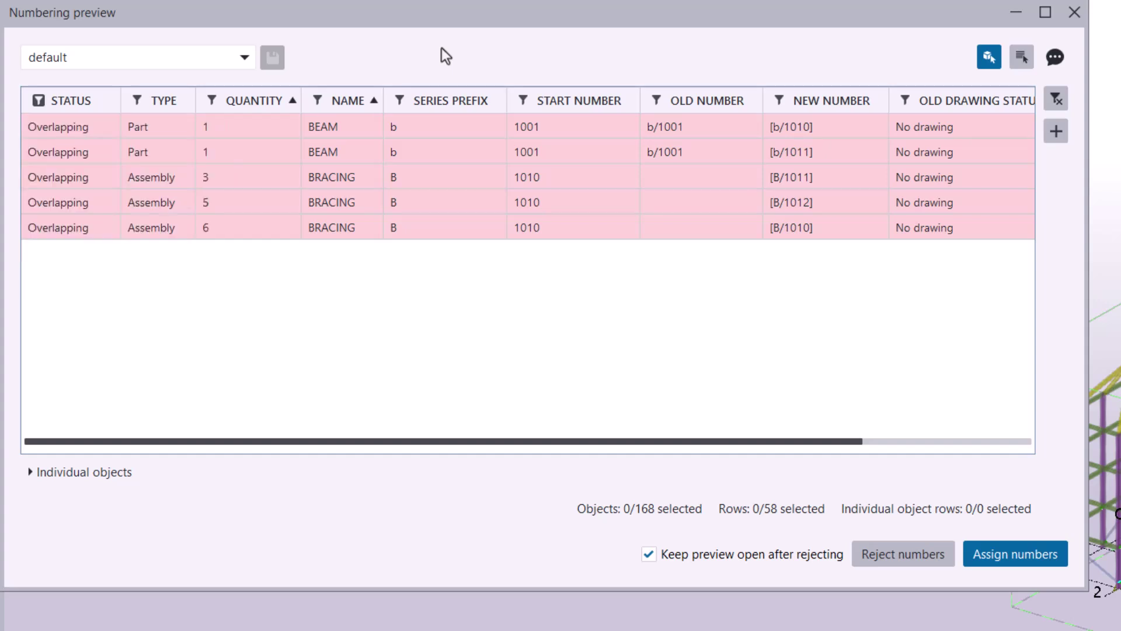
click(1054, 101)
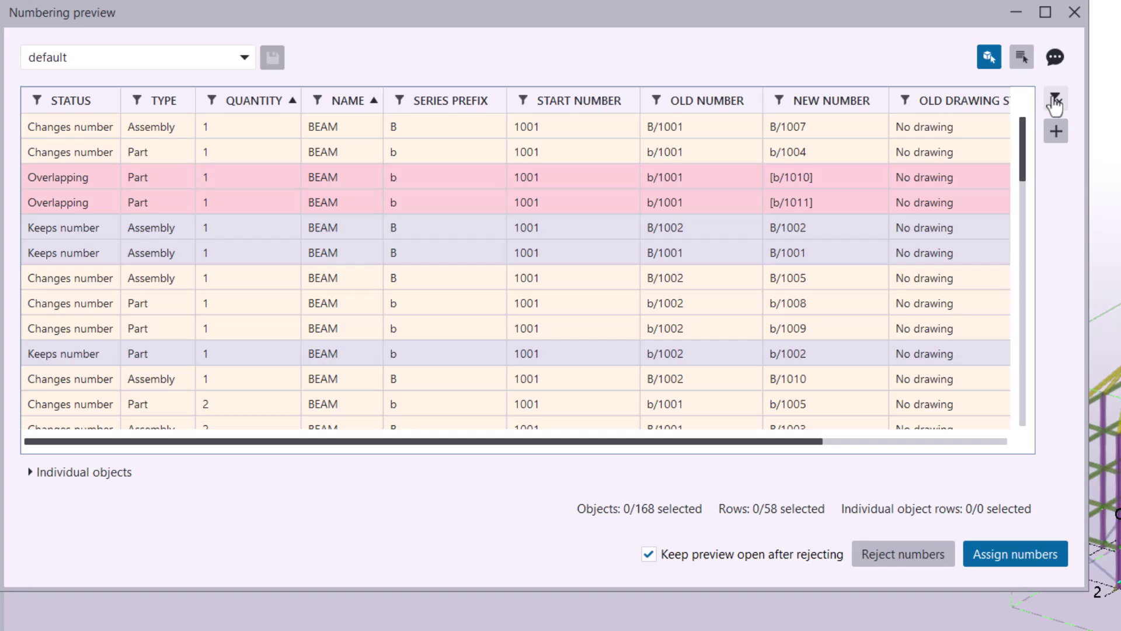
Sort the rows by status and cross-select between preview and model, using the [B/1010] bracing row and a column picked in the model
click(77, 108)
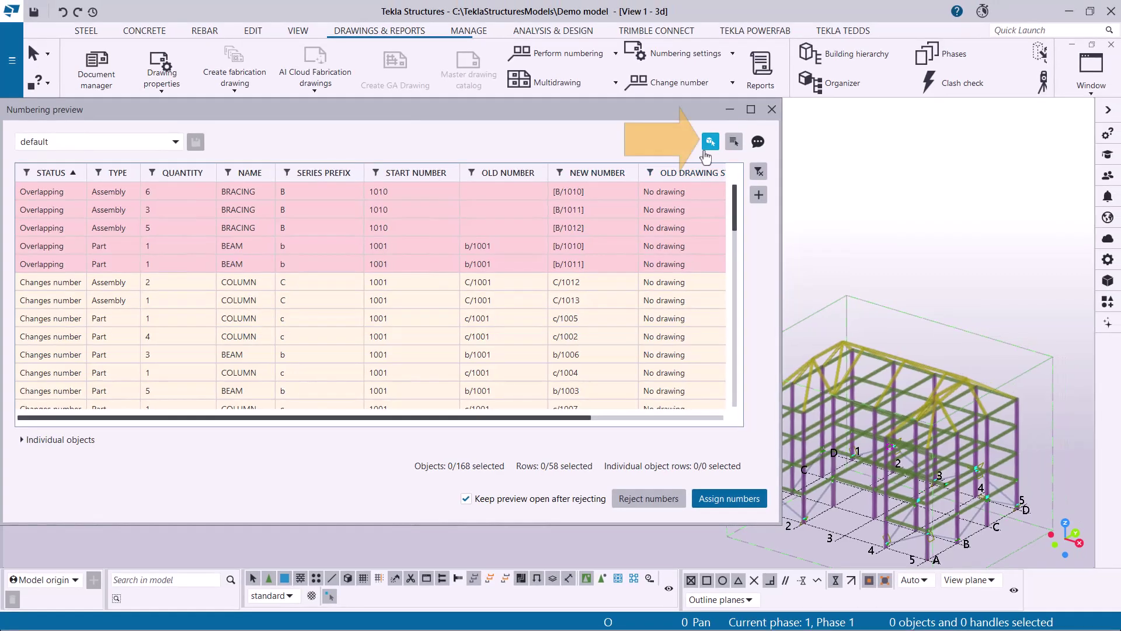
click(304, 191)
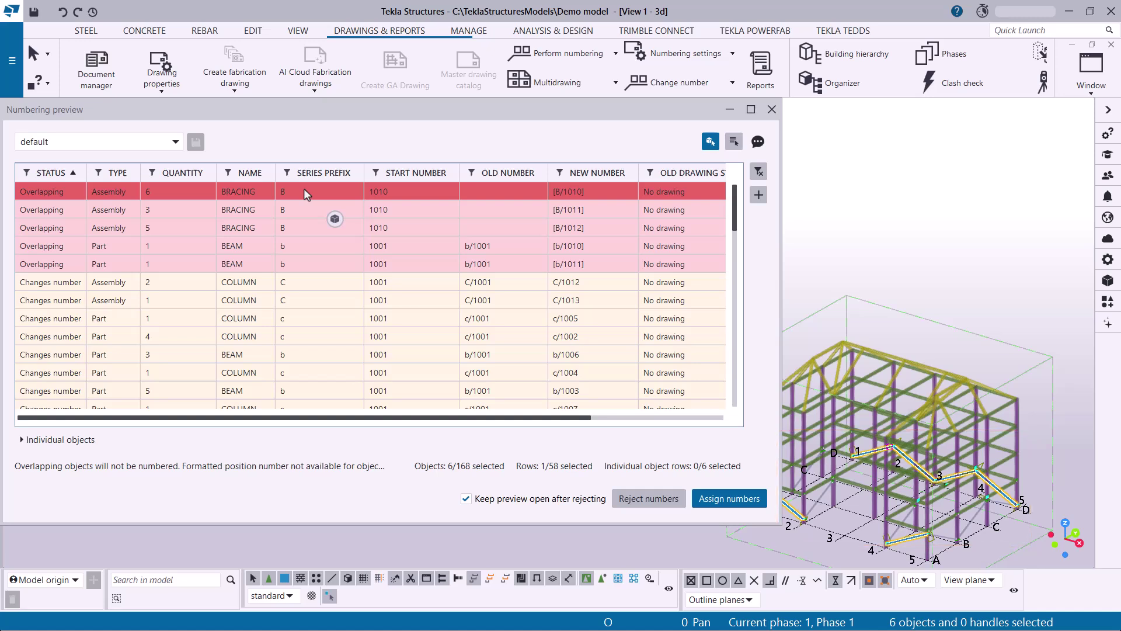
click(405, 188)
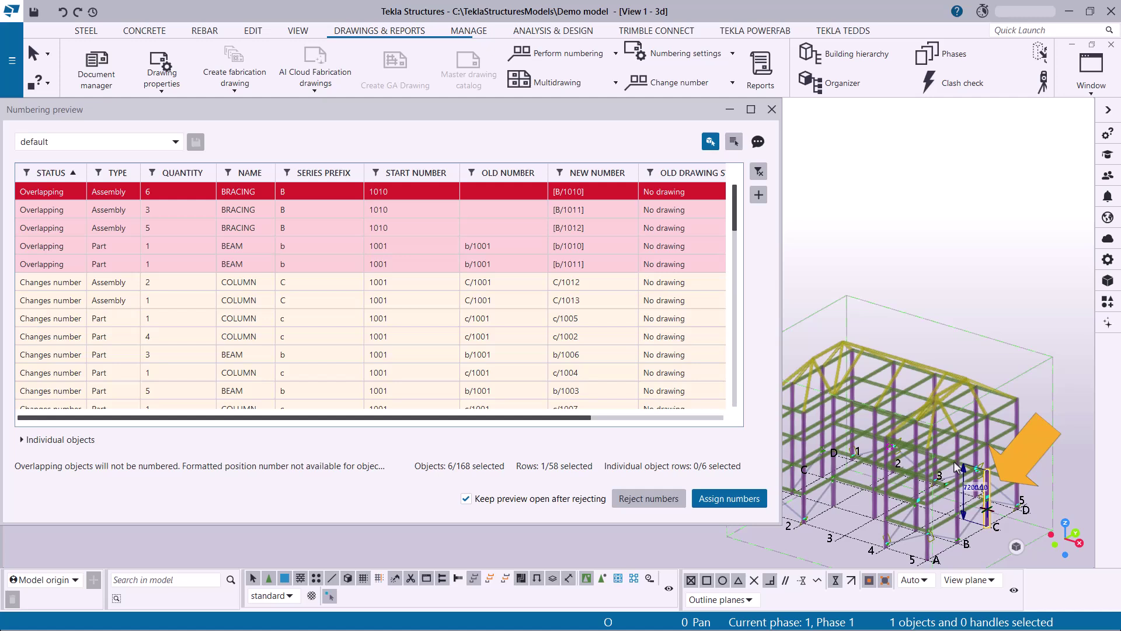
click(734, 142)
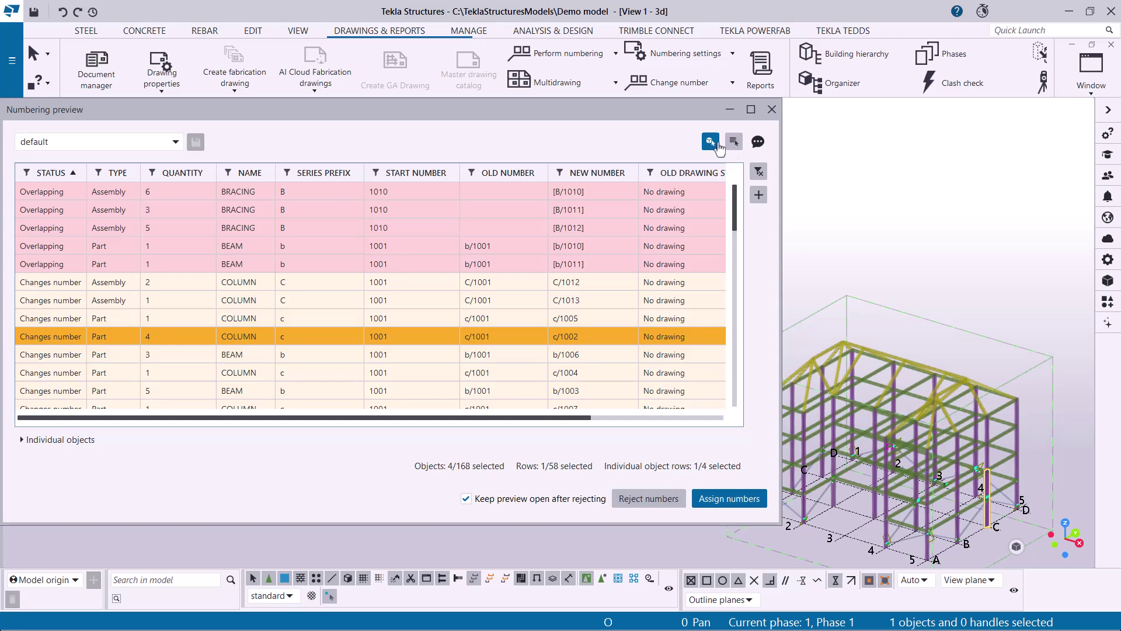
Select the overlapping [B/1010] bracing row and expand the individual objects list to examine its assemblies
click(318, 188)
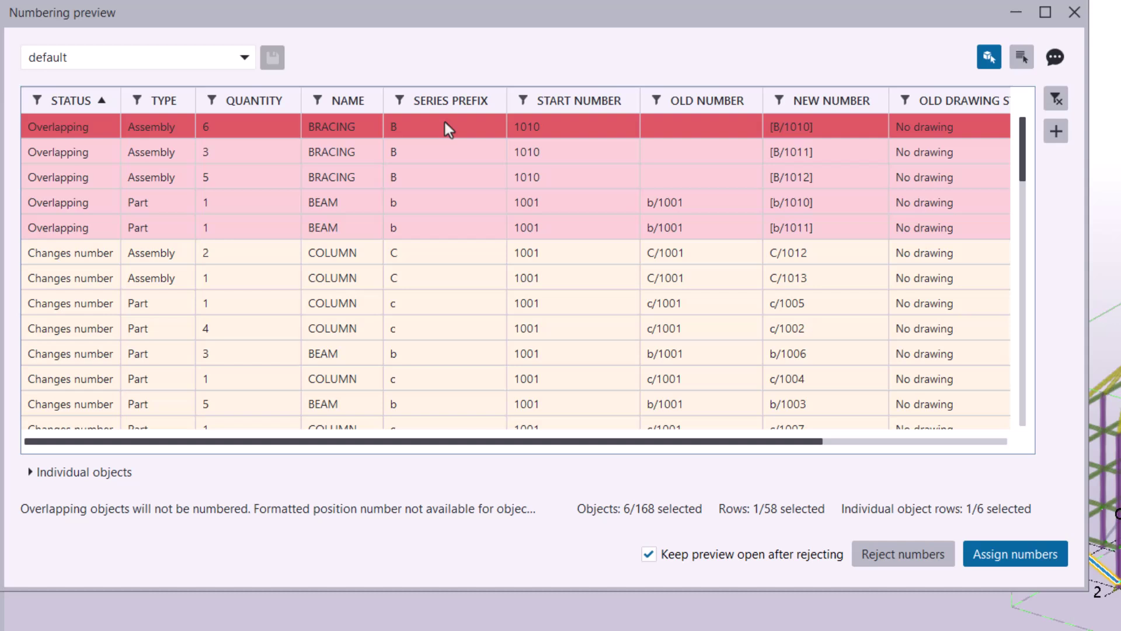
click(28, 473)
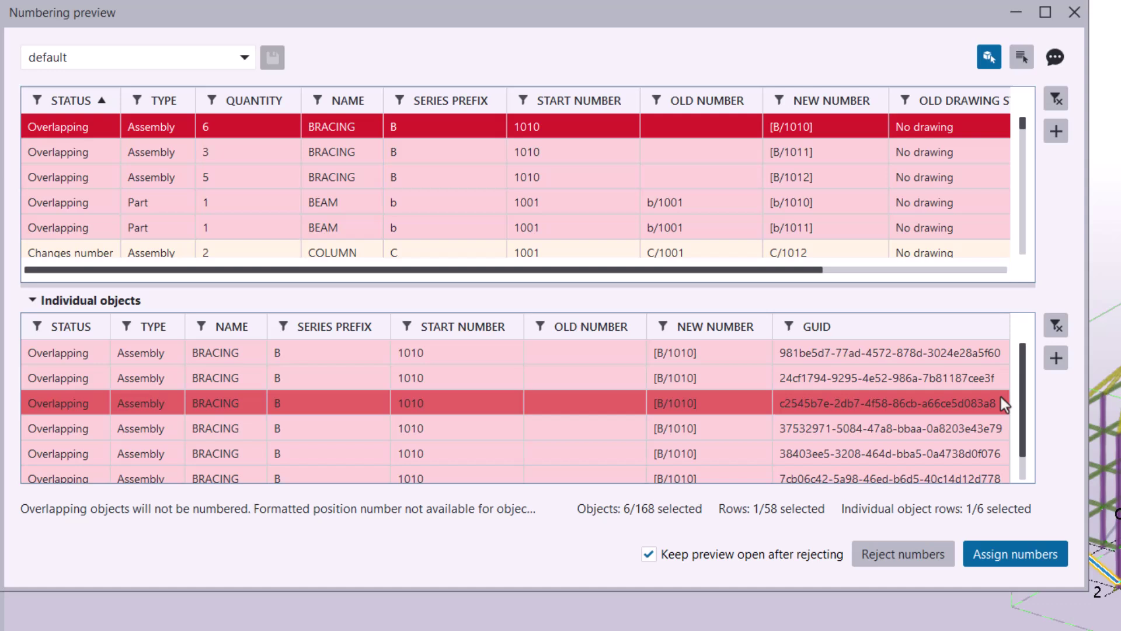
scroll(1000, 474, down, 1)
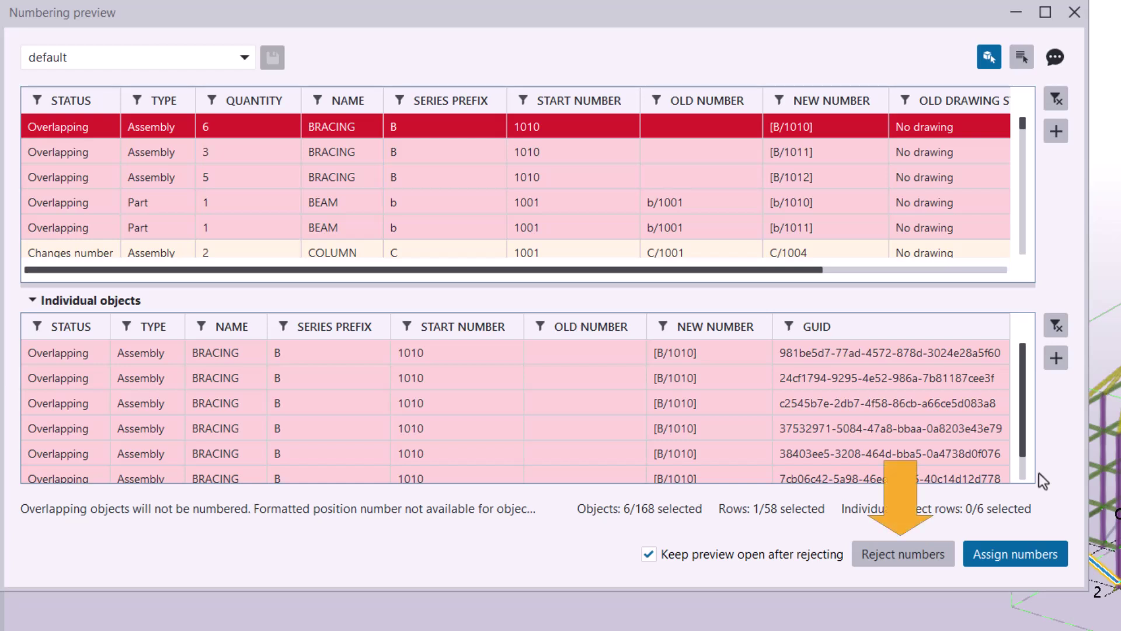
Reject the proposed numbers with the preview kept open, and select in the model the series overlapping the [b/1010] beam part
click(904, 541)
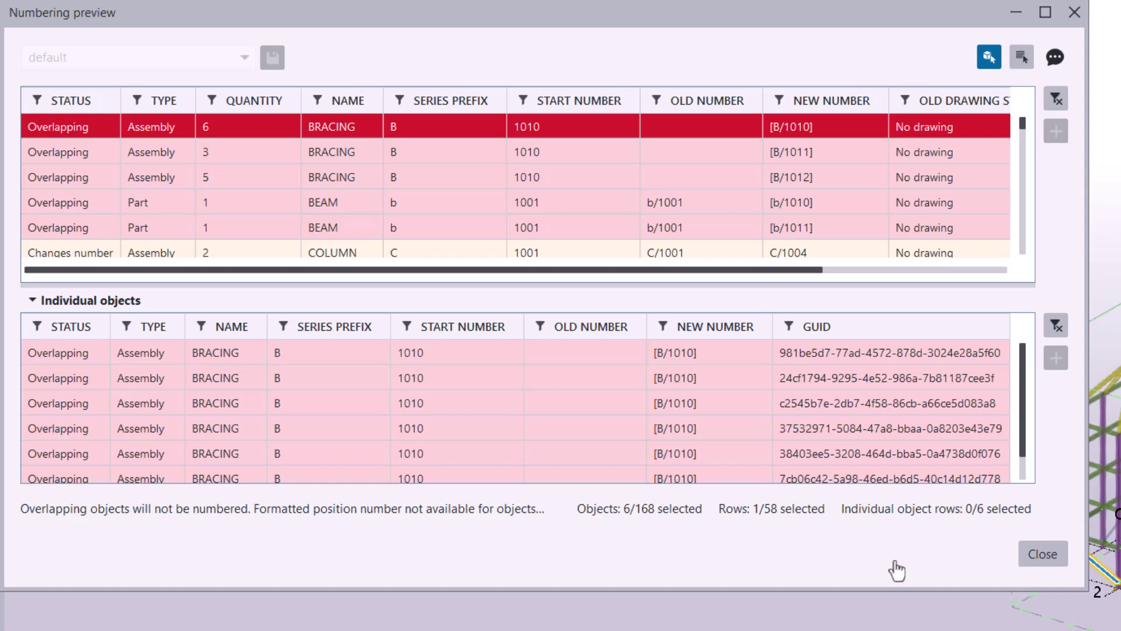
click(807, 201)
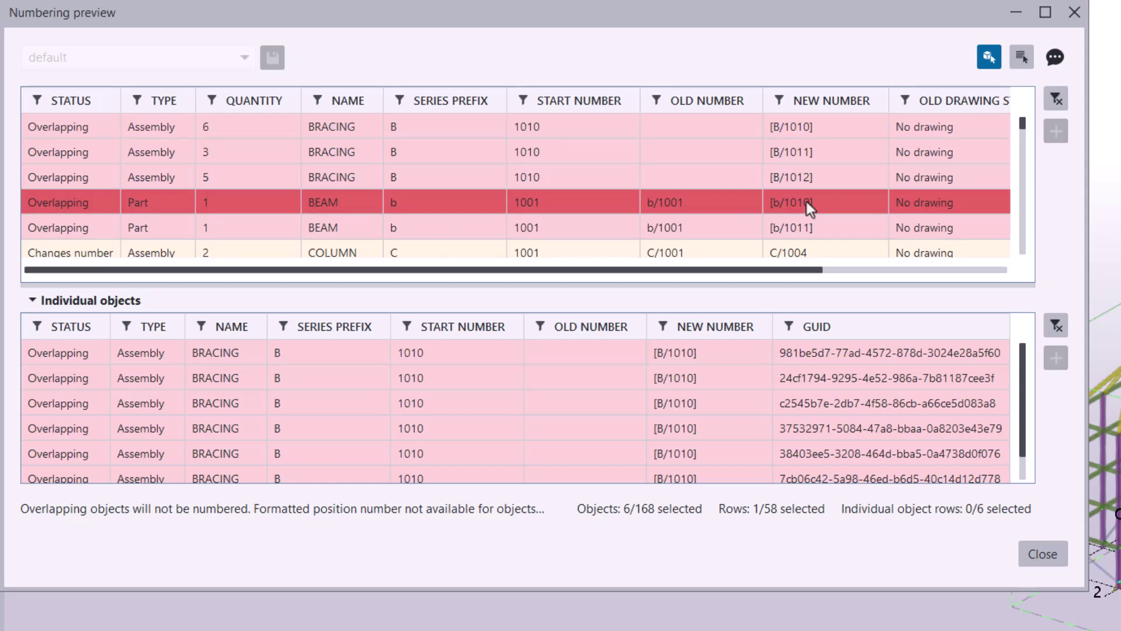
right_click(807, 205)
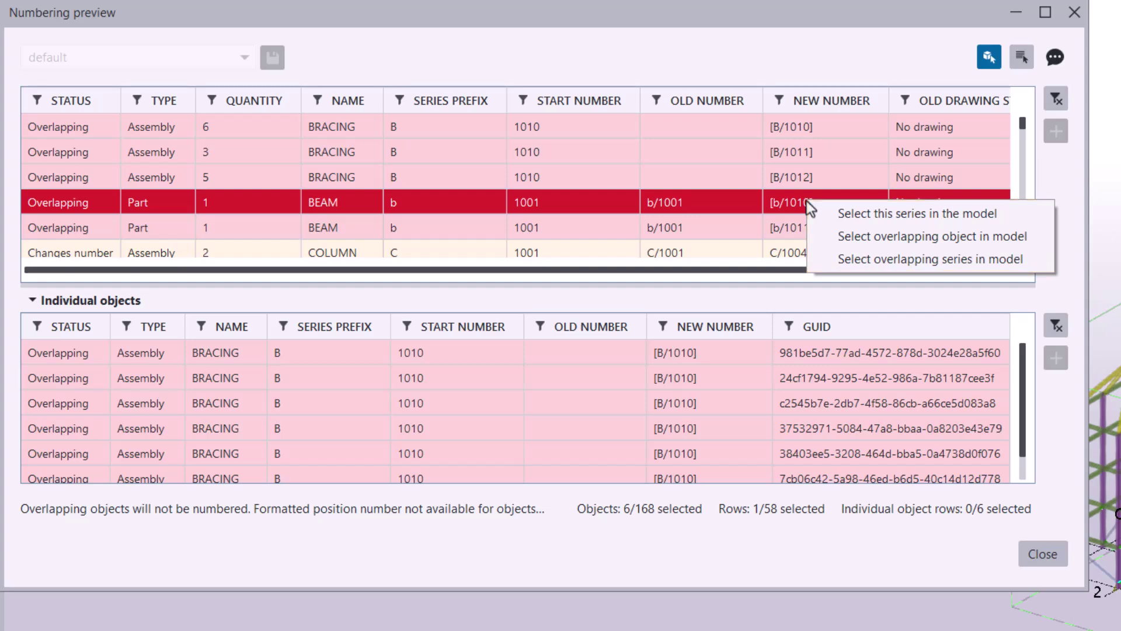
click(886, 262)
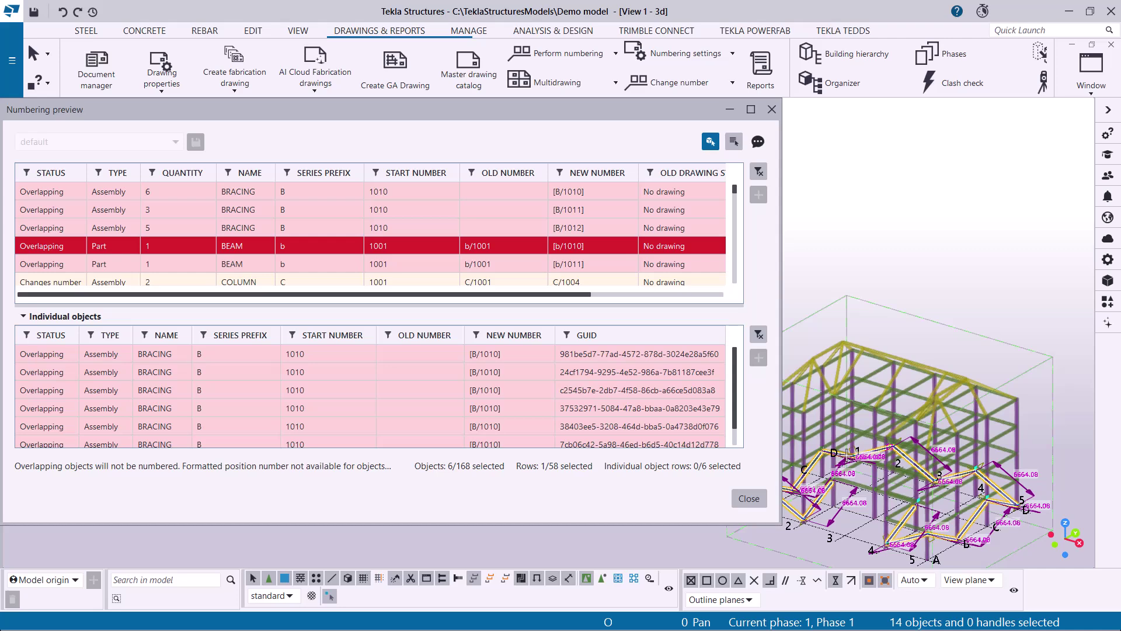
Set the part and assembly numbering start numbers of the selected bracings to 1001, and close the numbering preview
double_click(847, 453)
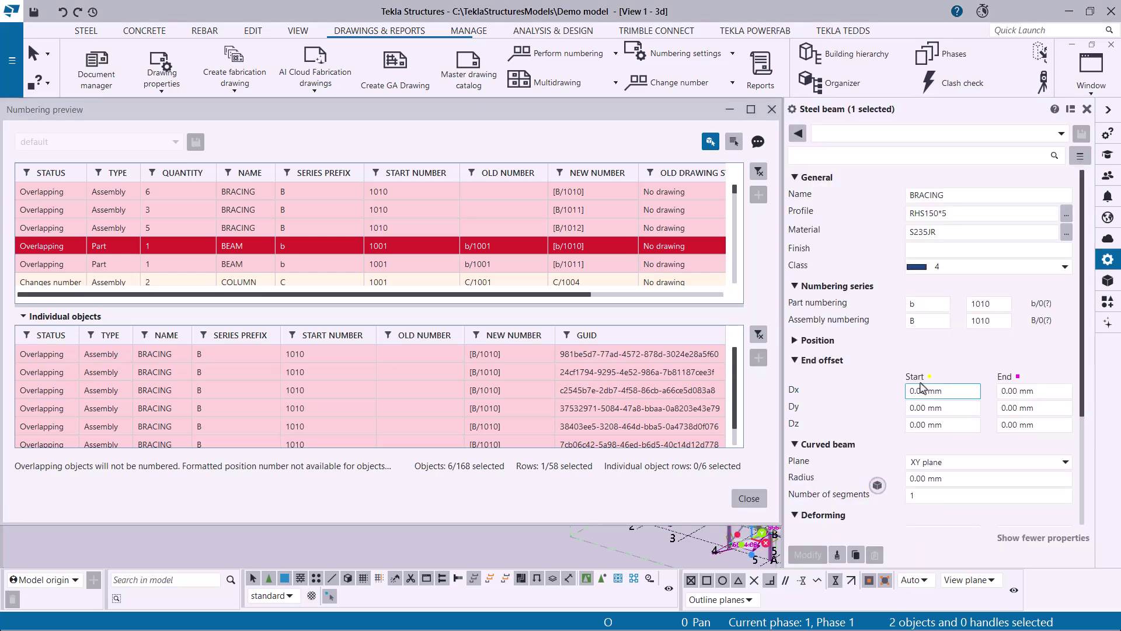
double_click(981, 303)
text(1001)
key(Tab)
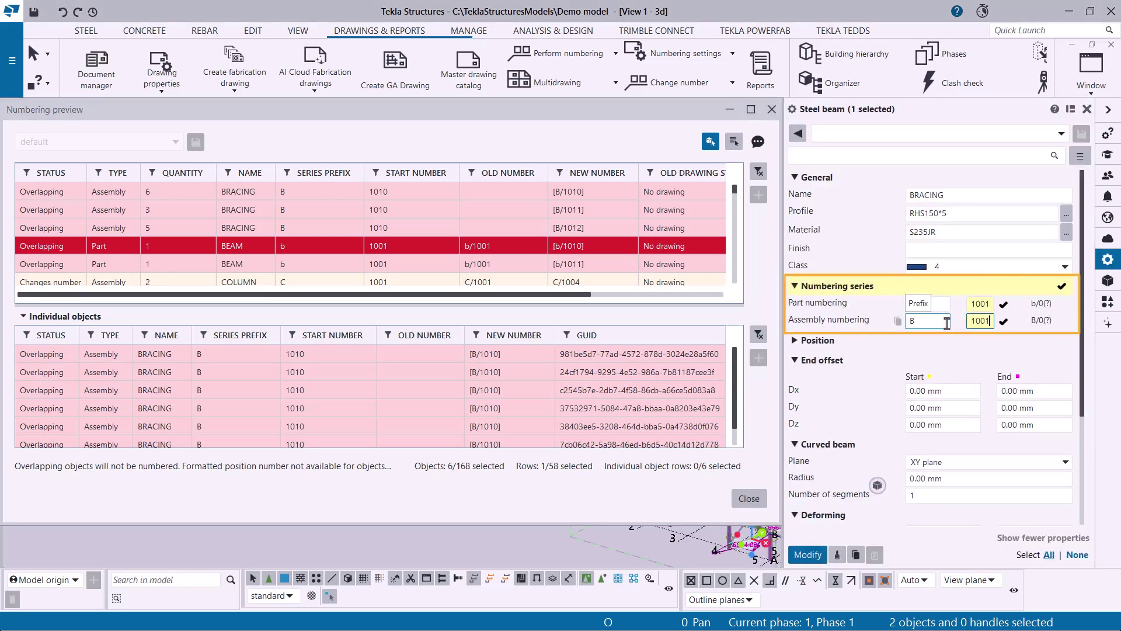
click(807, 554)
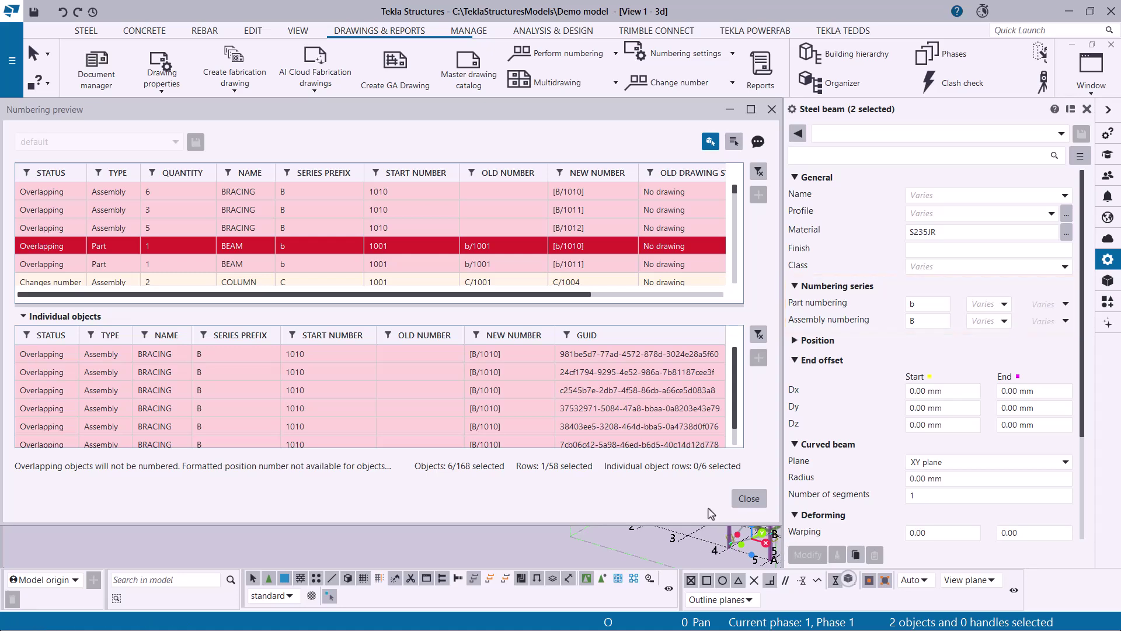
click(745, 500)
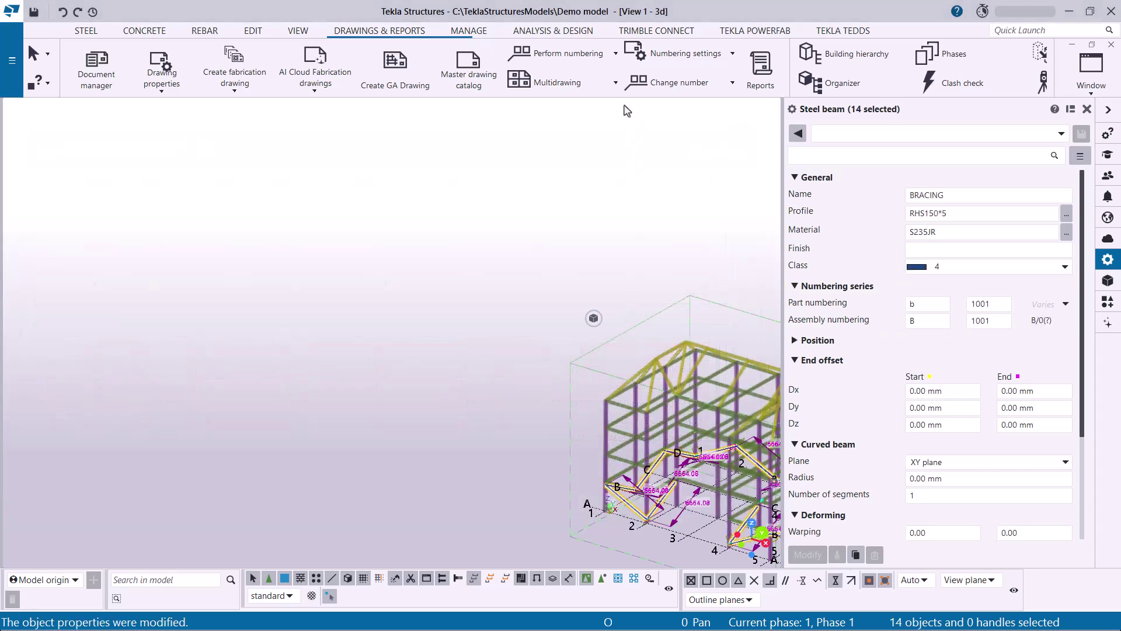
Number the modified objects again, assigning the previewed numbers after checking the status filter for overlapping rows
click(614, 53)
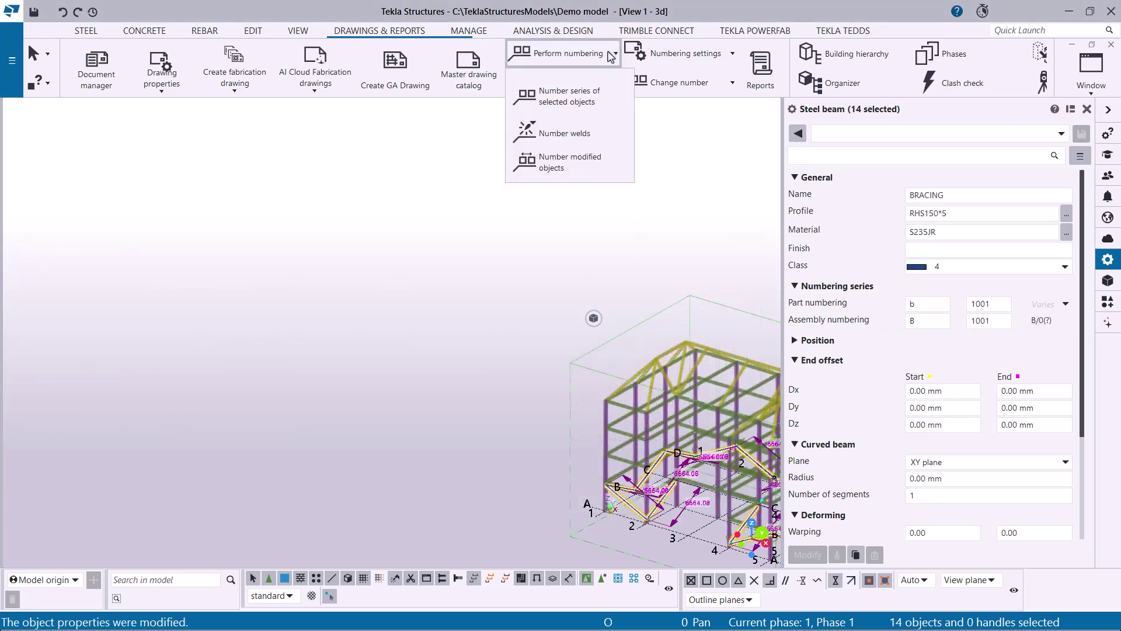
click(620, 166)
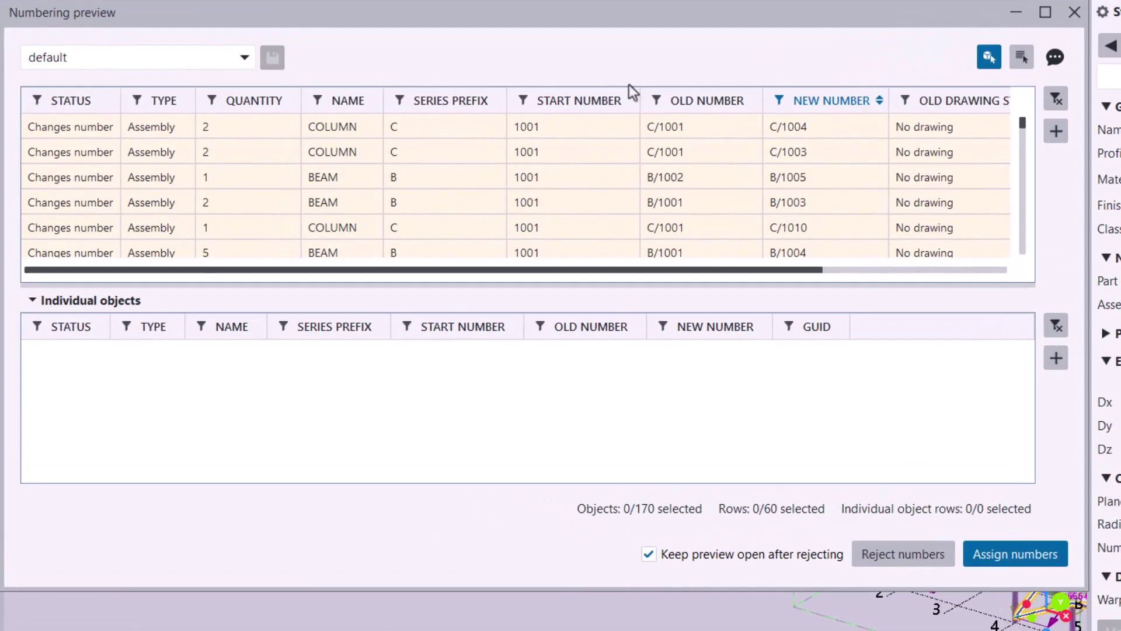
click(41, 172)
click(36, 102)
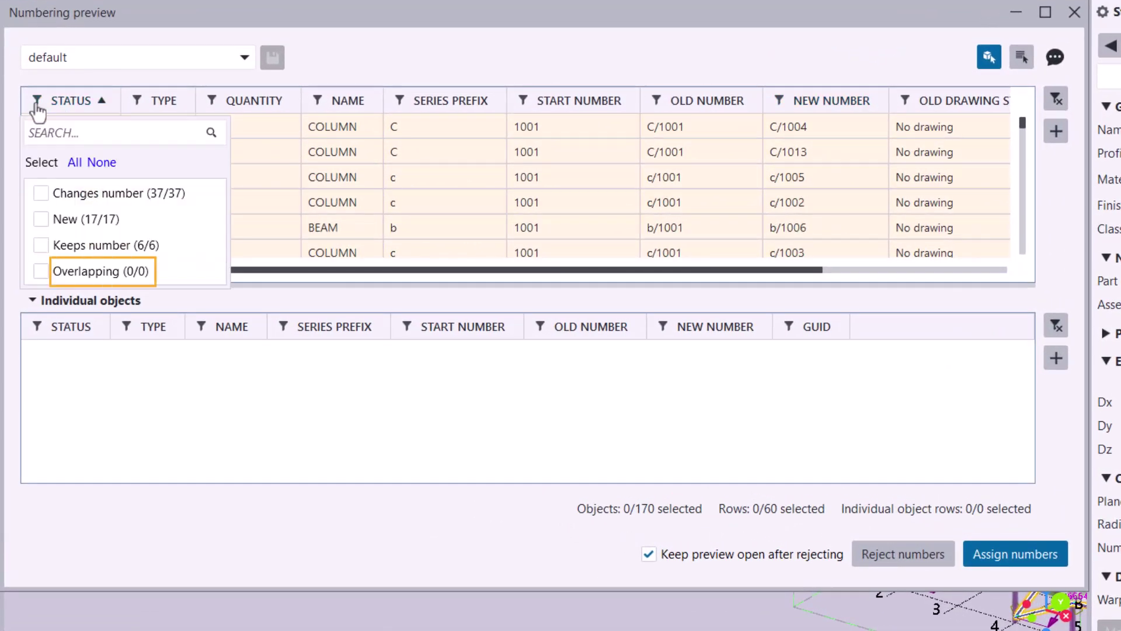
click(167, 85)
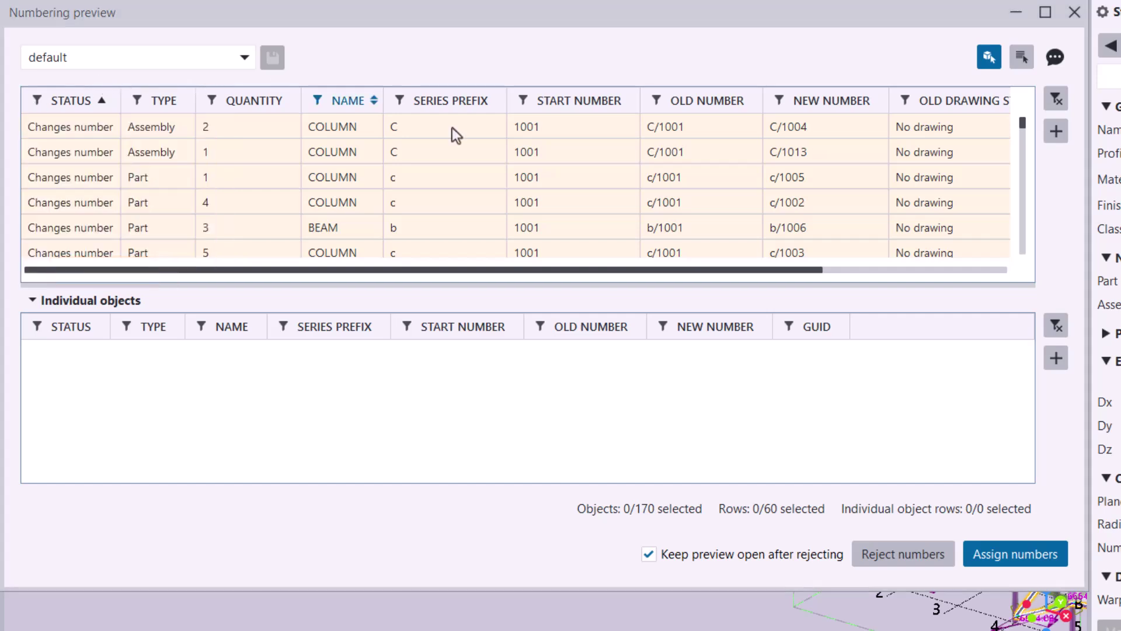
click(1037, 567)
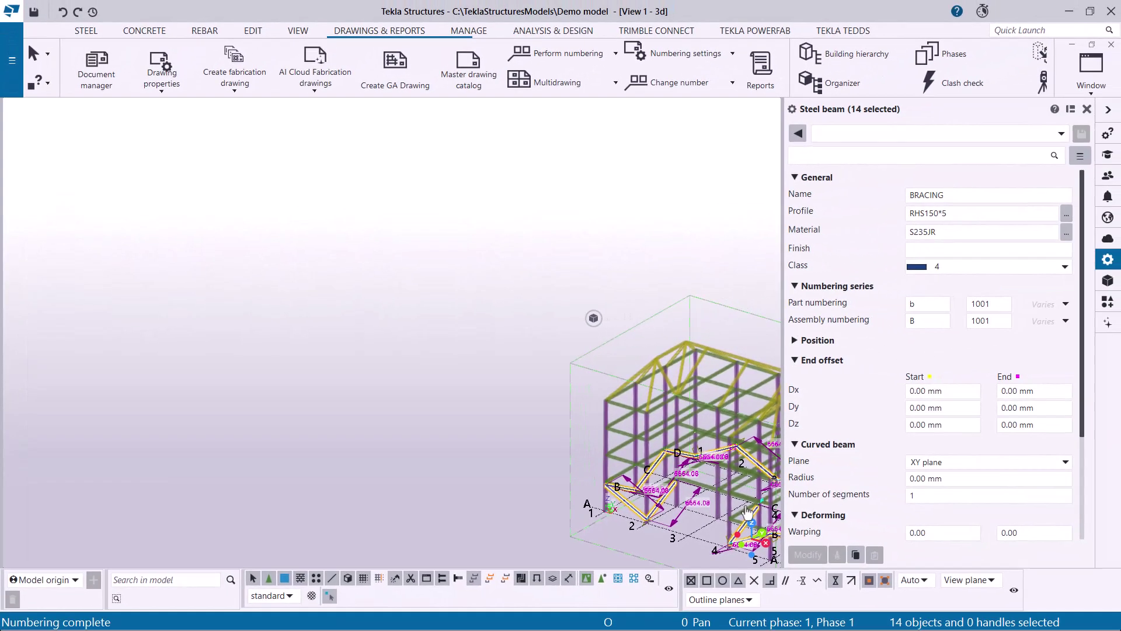